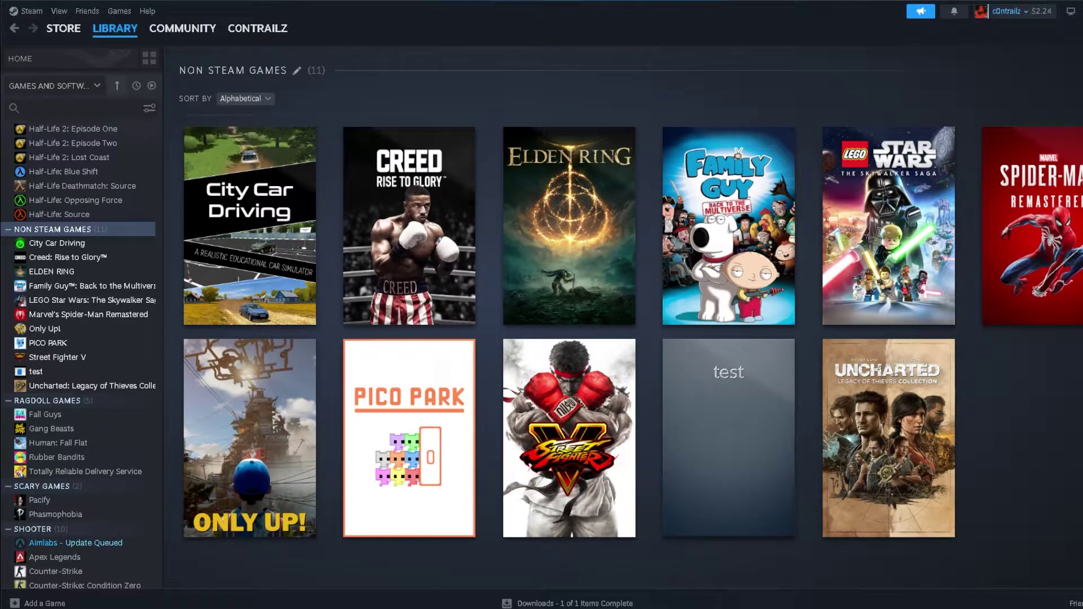
Rename the non-Steam shortcut 'test' to 'ELDEN RING' in its Properties
mouse_move(728, 440)
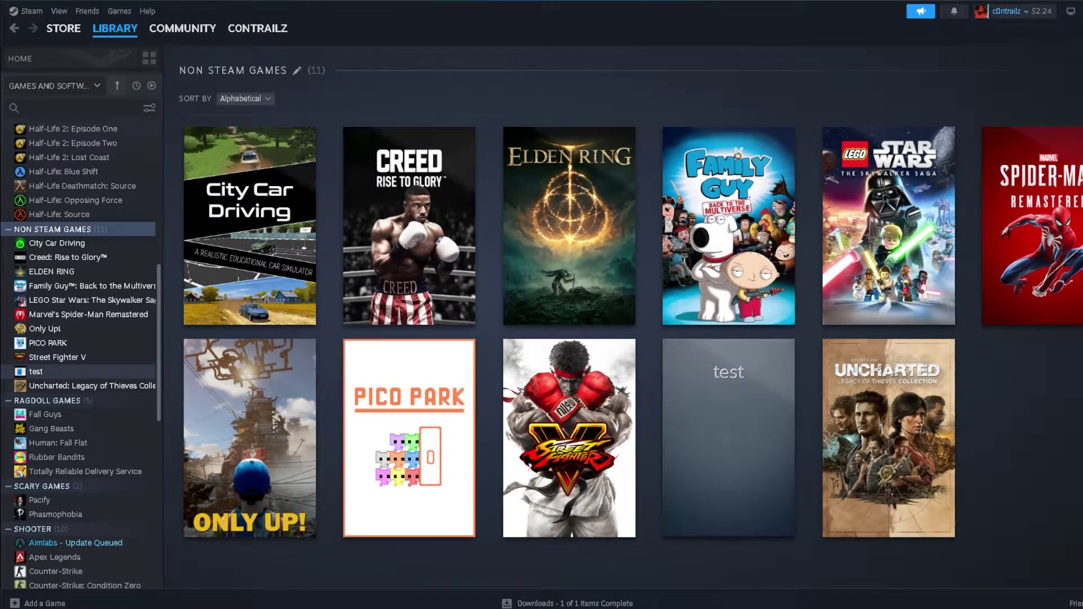
click(36, 371)
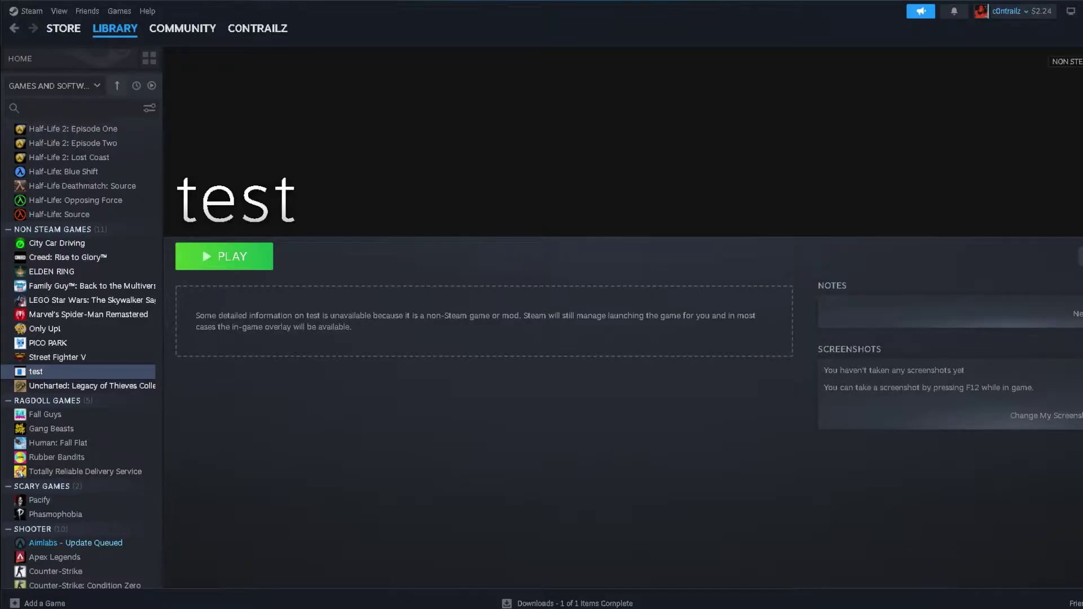
click(1080, 257)
mouse_move(1043, 338)
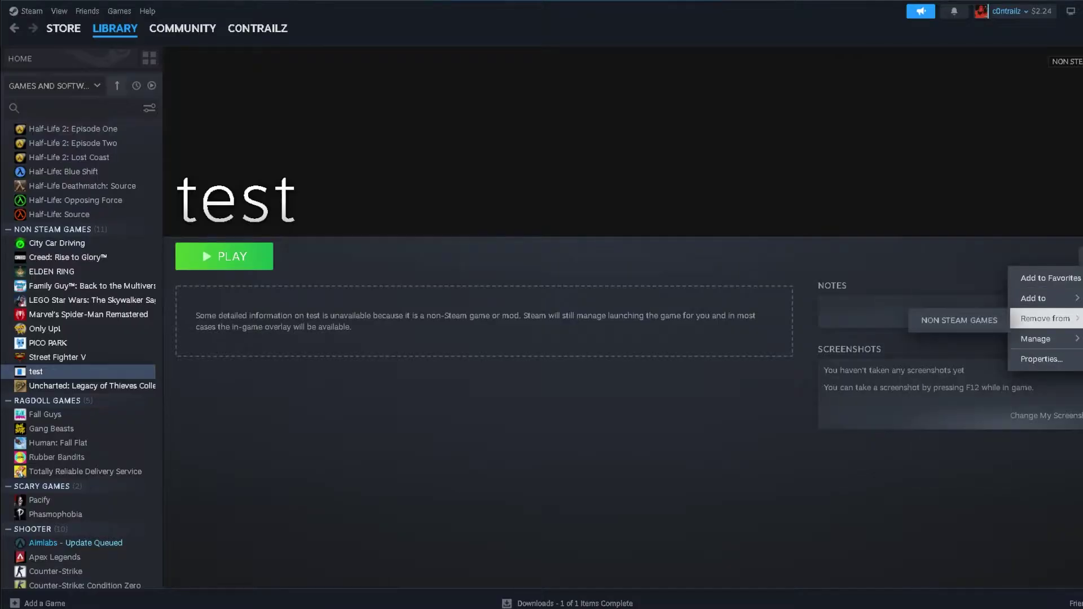
click(1041, 359)
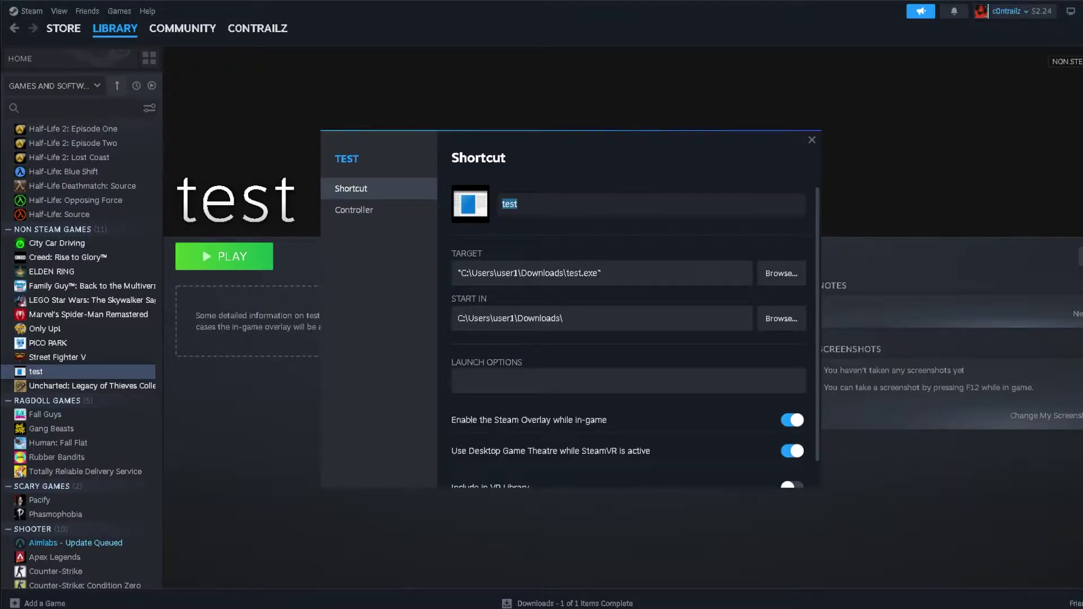
key(BackSpace)
text(ELDEN)
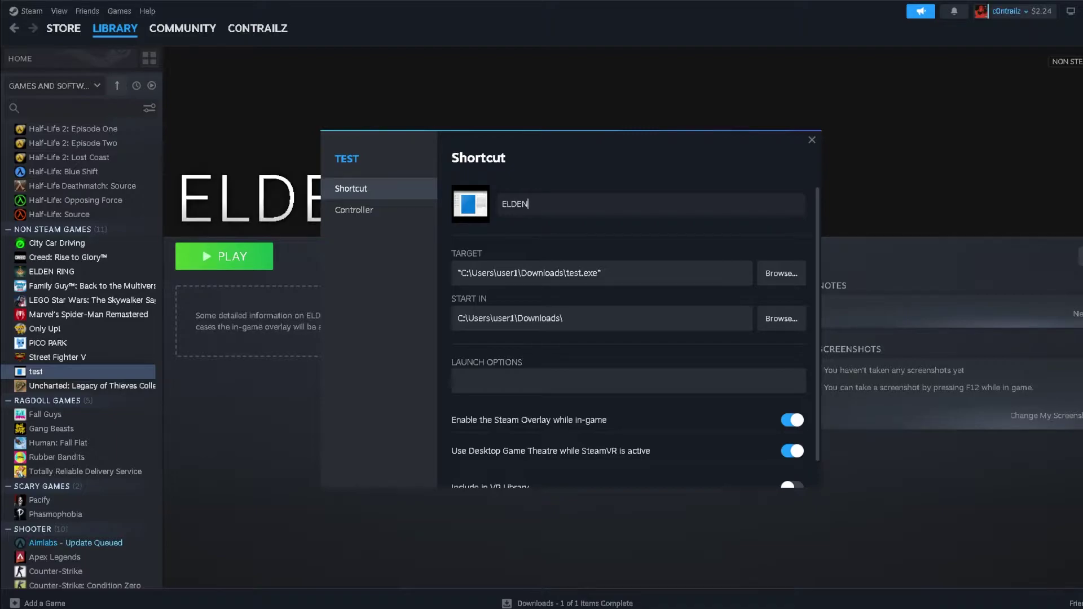
text( RING)
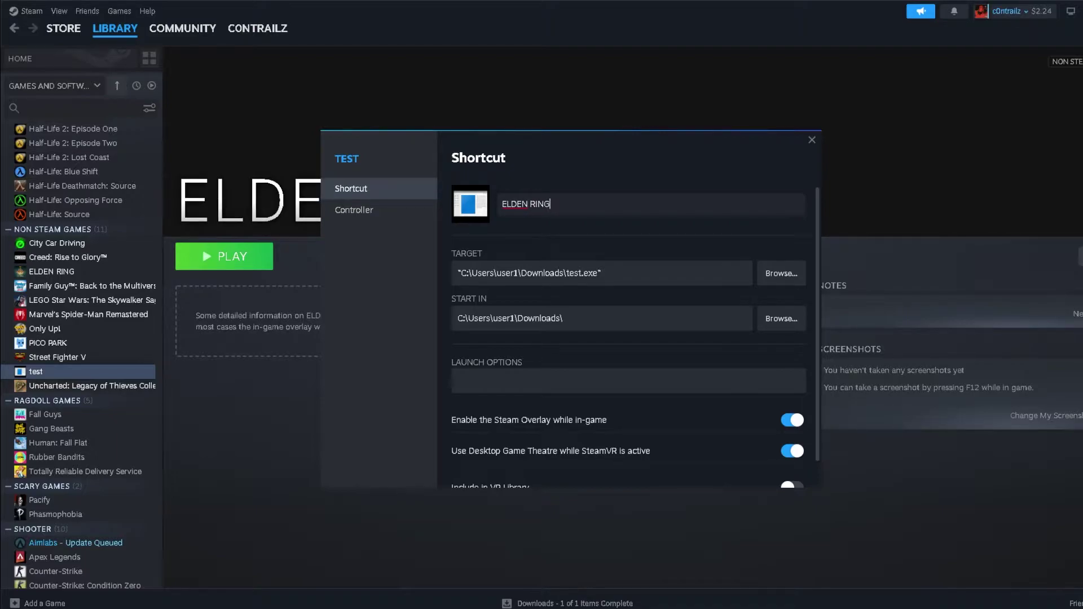
click(811, 139)
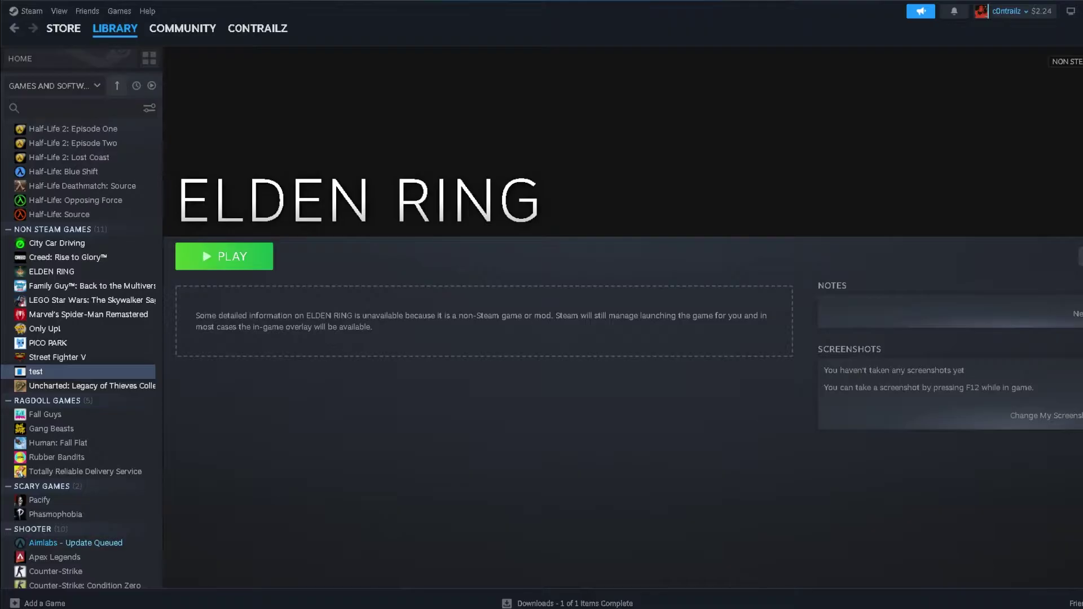
Search SteamGridDB for 'elden ring' and open the Elden Ring (2022) game page
mouse_move(248, 608)
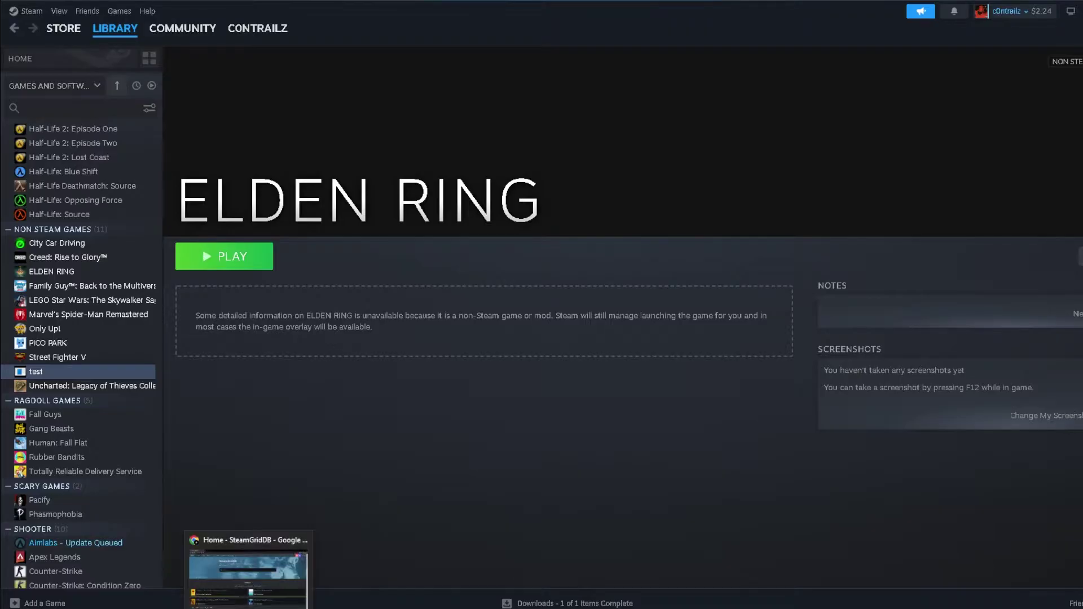
click(248, 564)
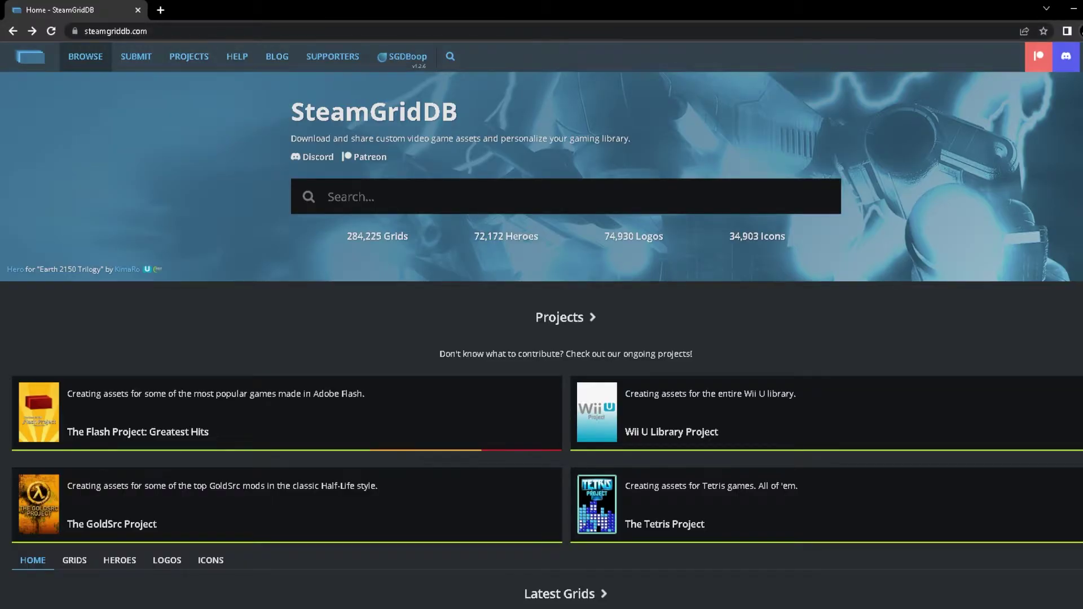
click(350, 196)
text(elden r)
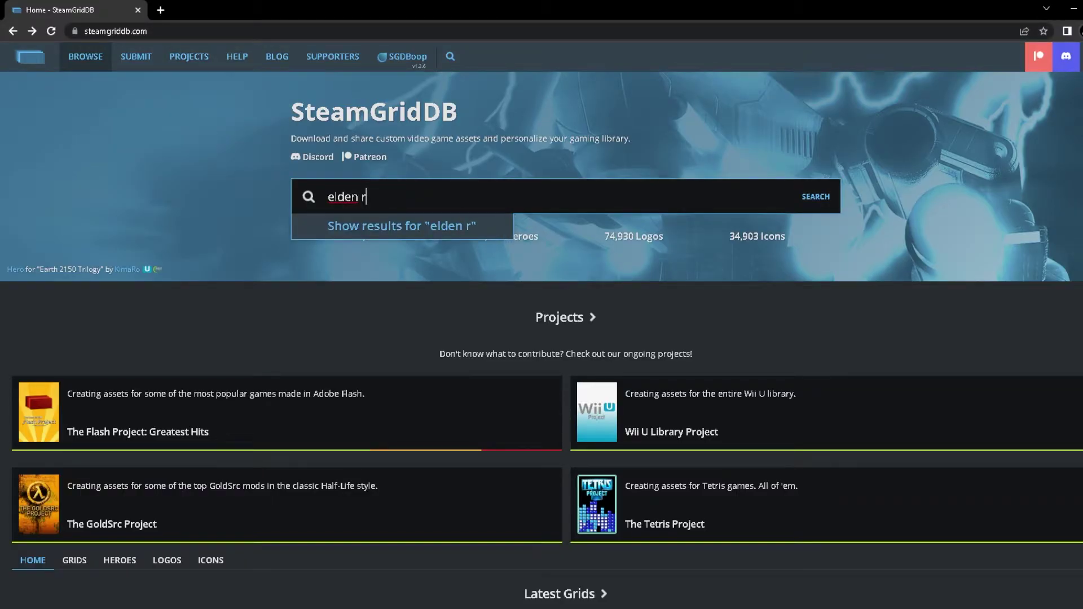
text(ing)
key(Down)
key(Return)
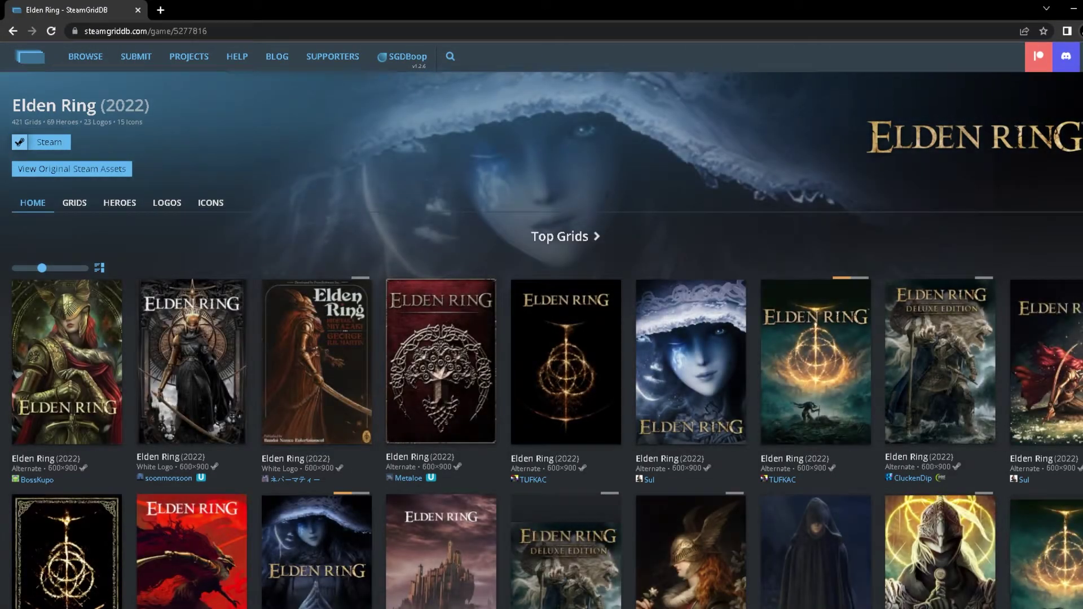
Show the game's View Original Steam Assets artwork
click(71, 169)
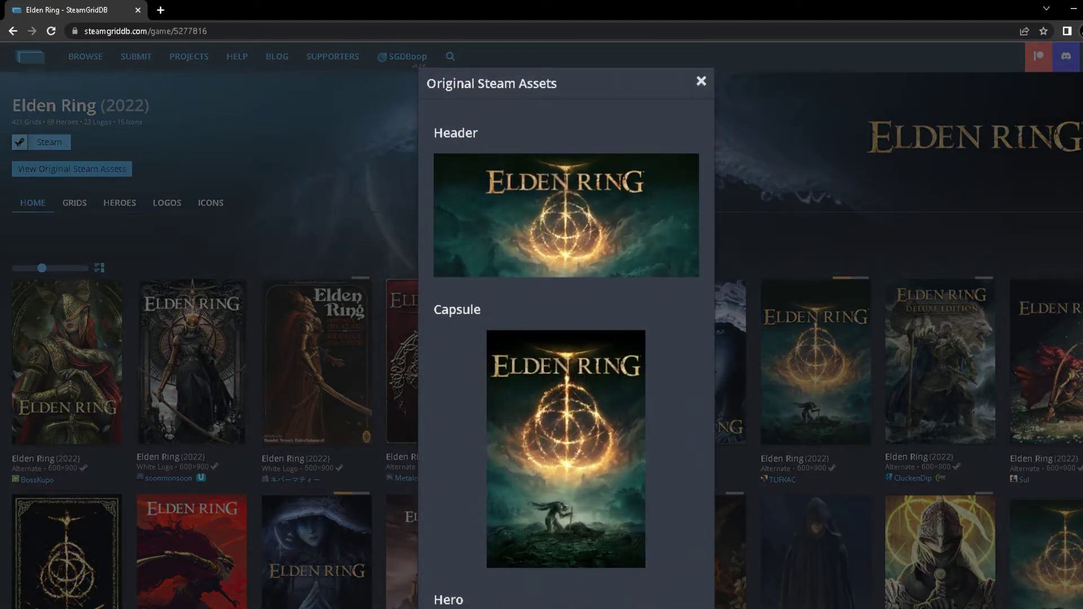
key(Escape)
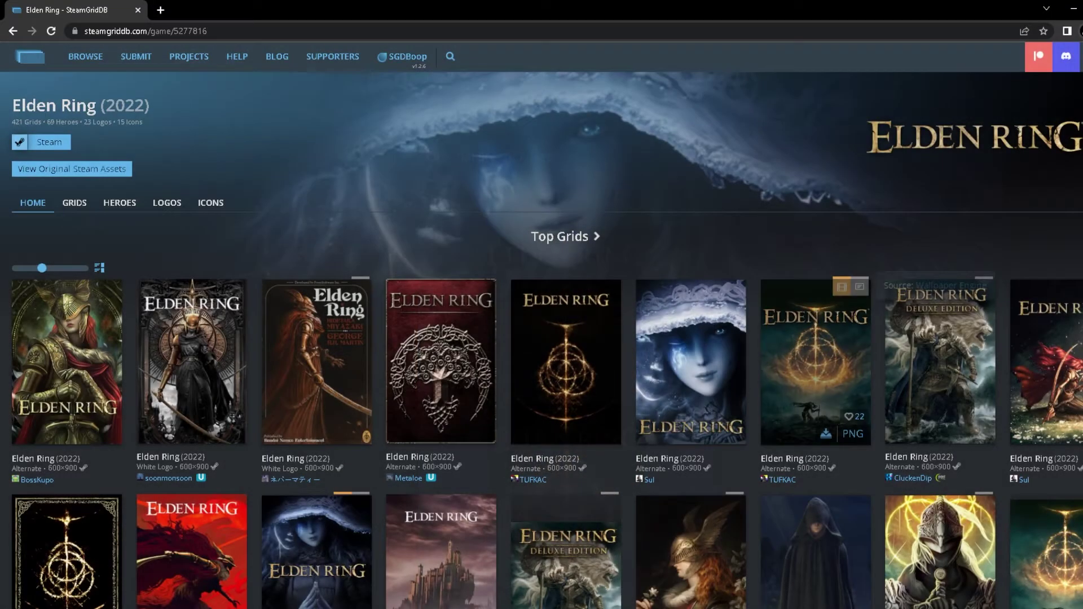
scroll(542, 338, down, 6)
scroll(542, 338, up, 6)
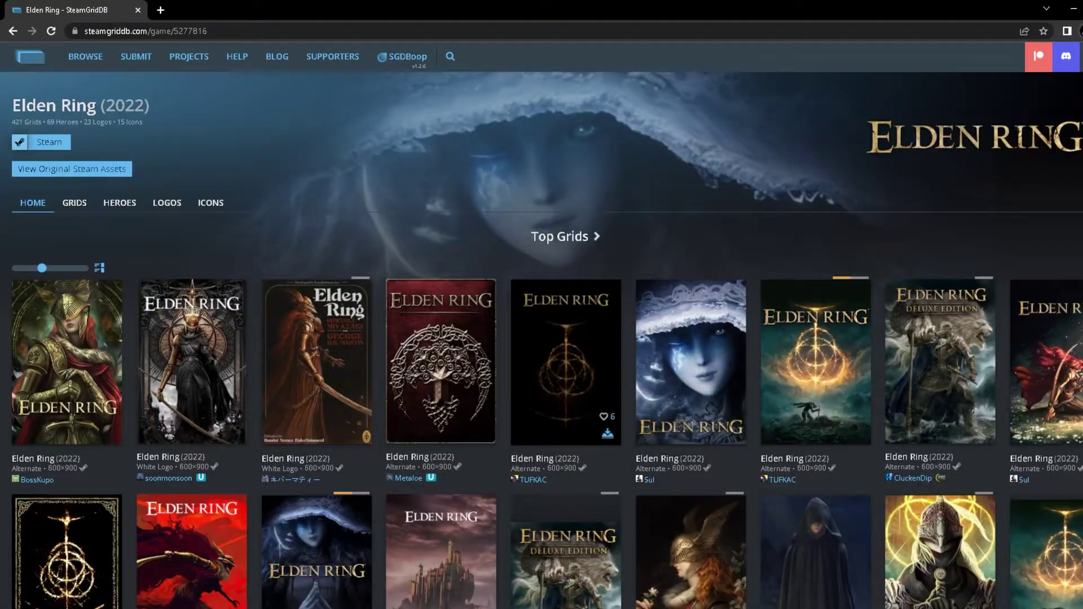
click(71, 168)
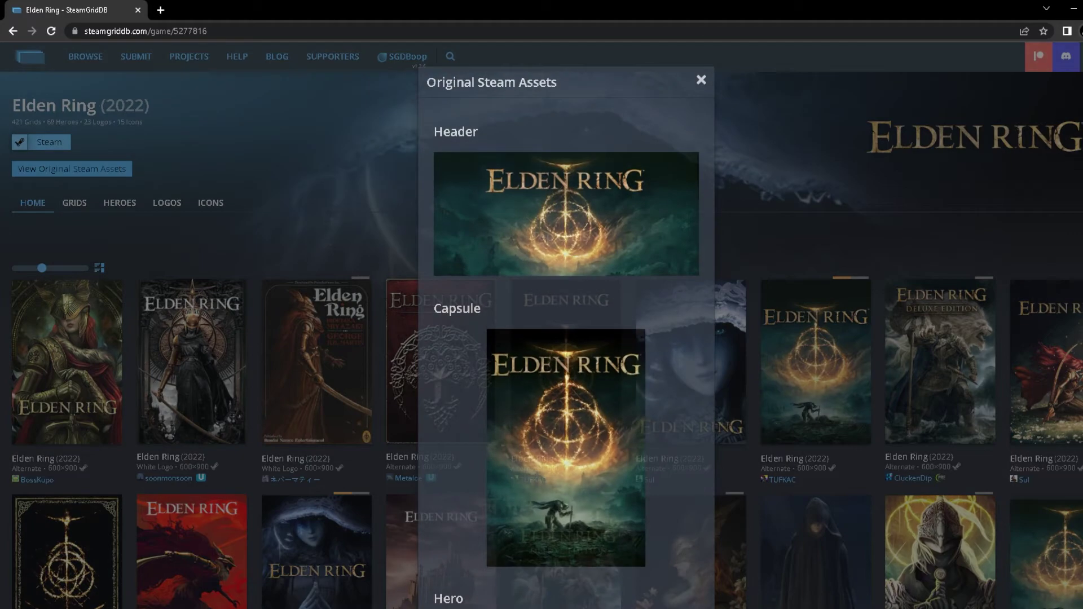
Save the official Elden Ring Hero banner image as library_hero.jpg
scroll(565, 327, down, 2)
scroll(566, 327, down, 5)
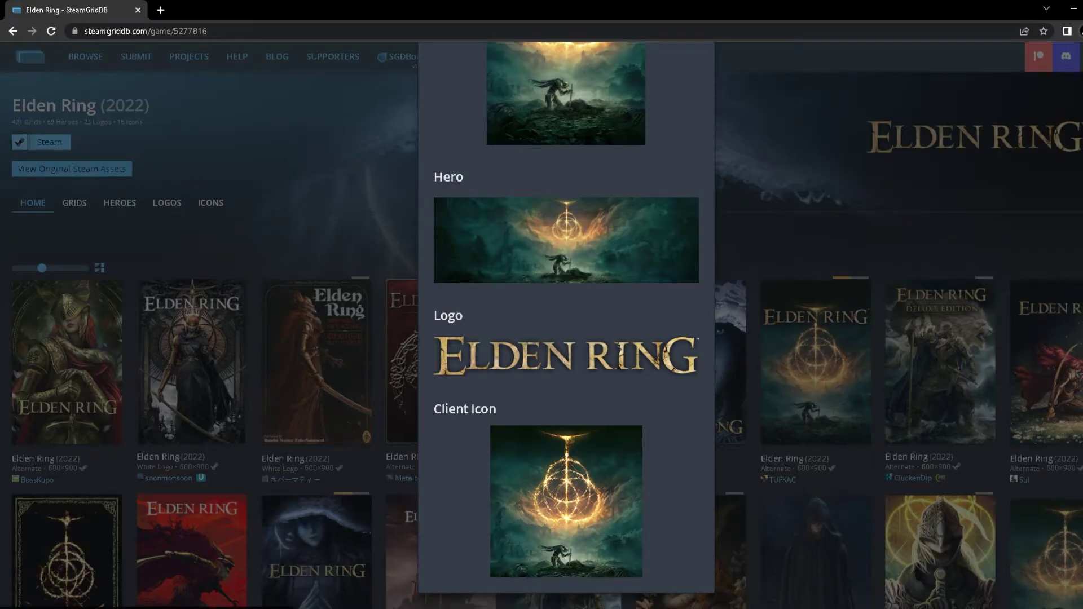
right_click(535, 241)
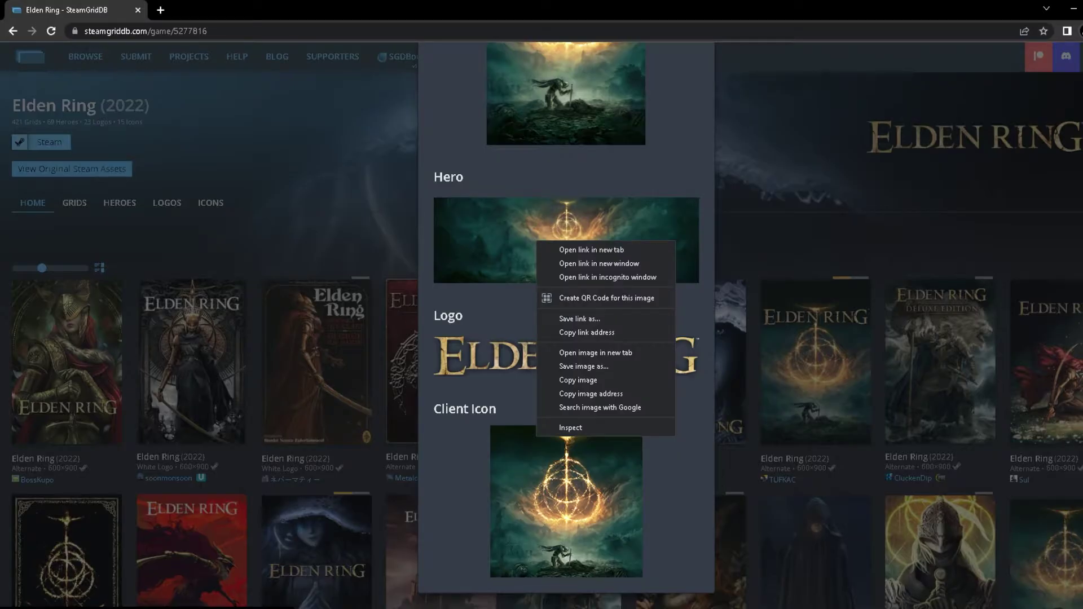
click(584, 366)
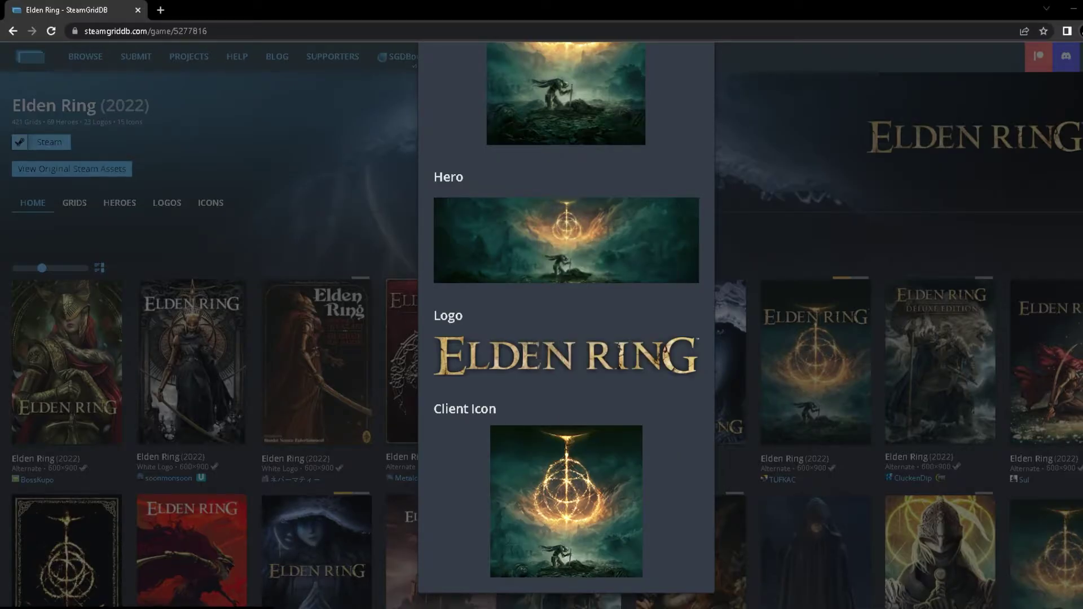
key(ctrl+v)
key(Return)
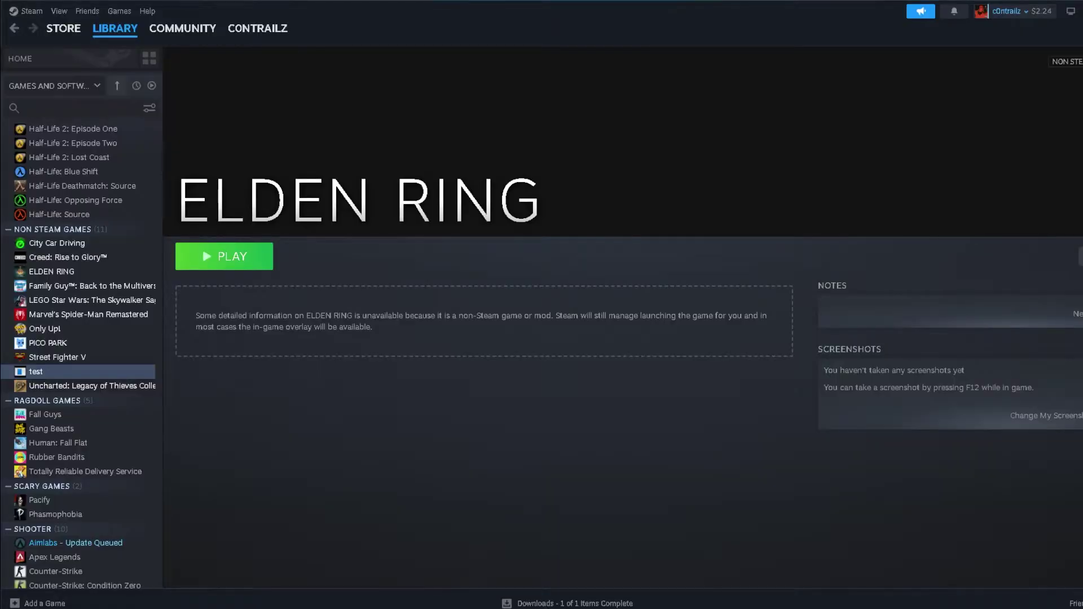
Set library_hero.jpg as the ELDEN RING page's custom background
right_click(654, 133)
key(Escape)
right_click(504, 106)
key(Escape)
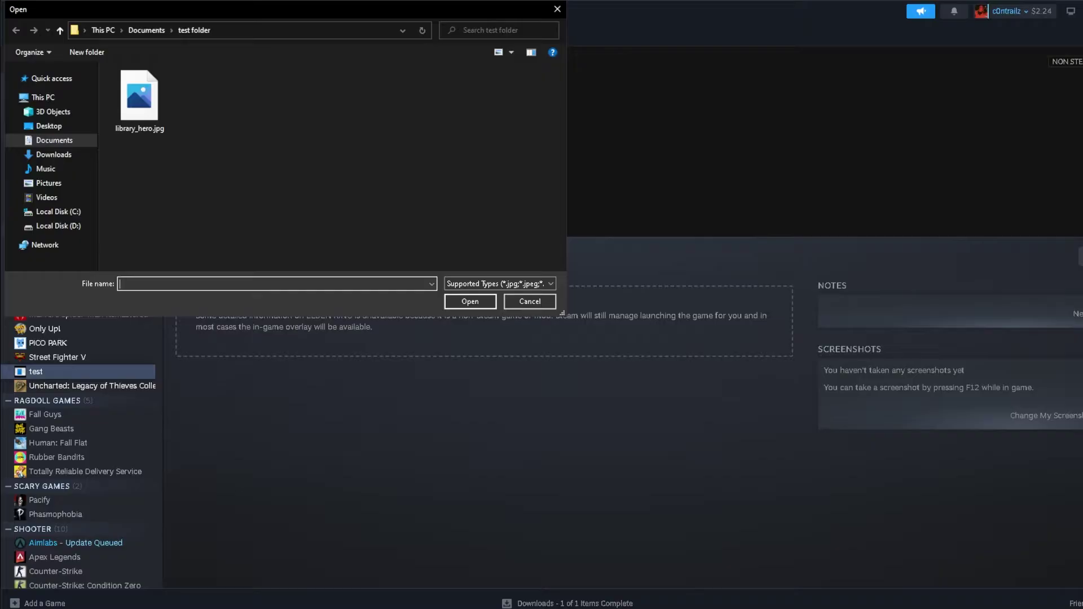
click(137, 97)
click(471, 302)
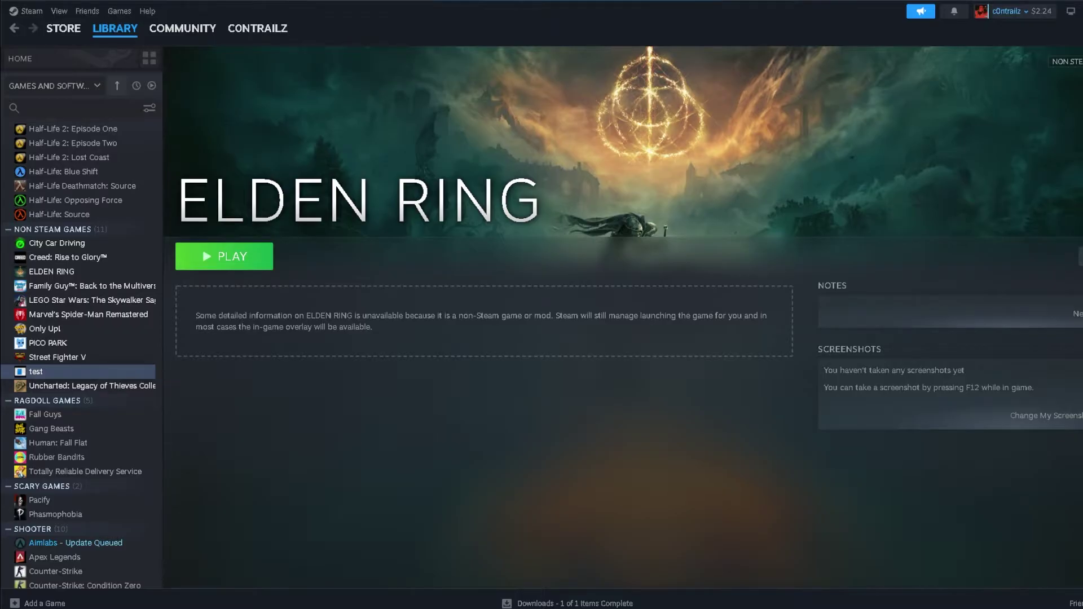
click(275, 581)
Save the official Elden Ring Logo image as logo.png in the test folder
scroll(566, 339, up, 3)
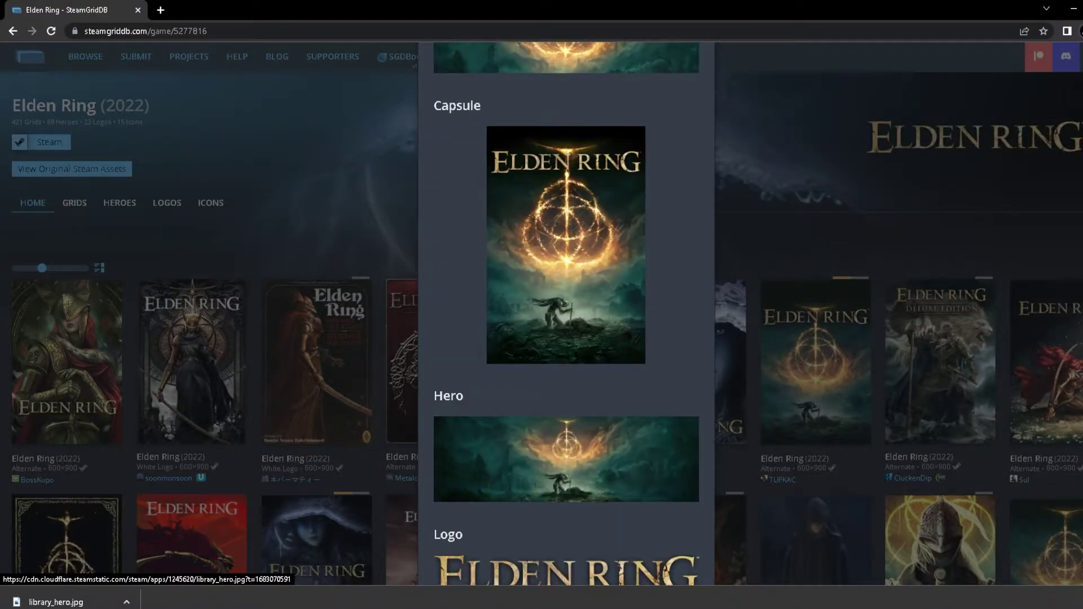
scroll(566, 338, down, 4)
right_click(526, 325)
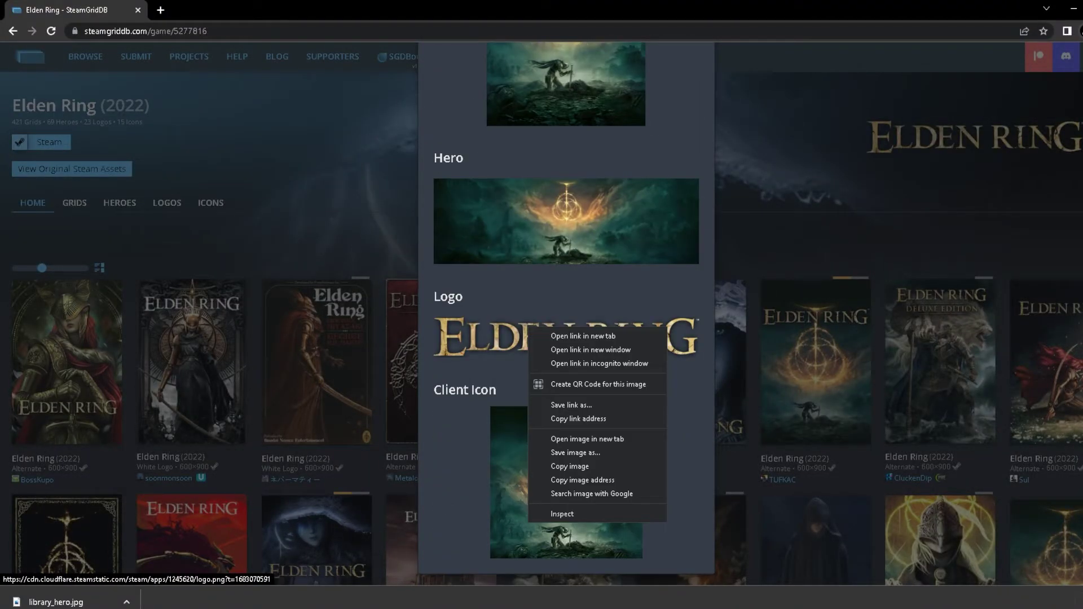
click(542, 453)
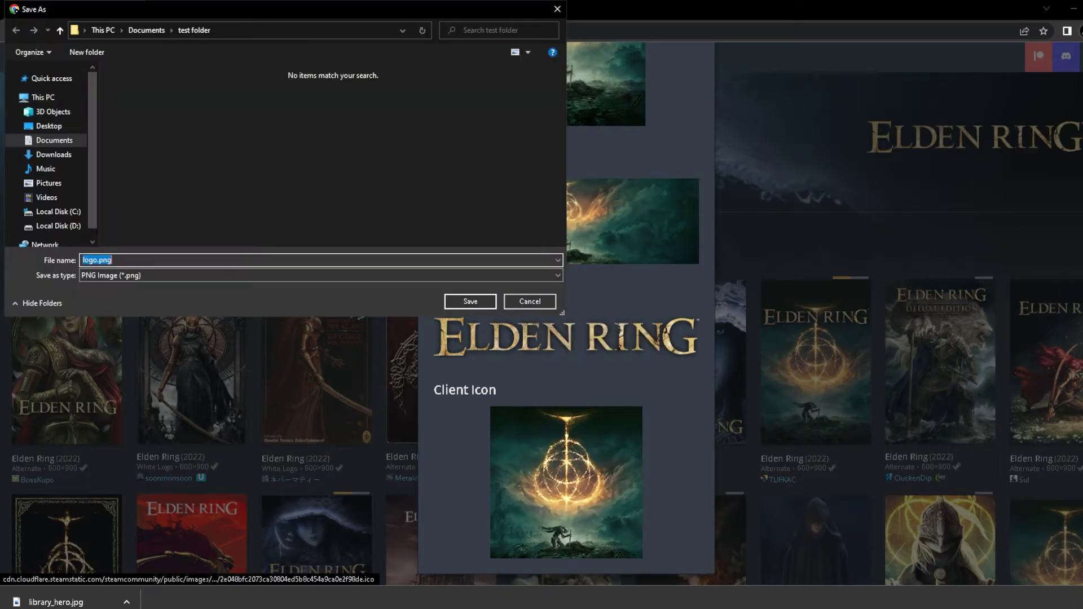
click(471, 301)
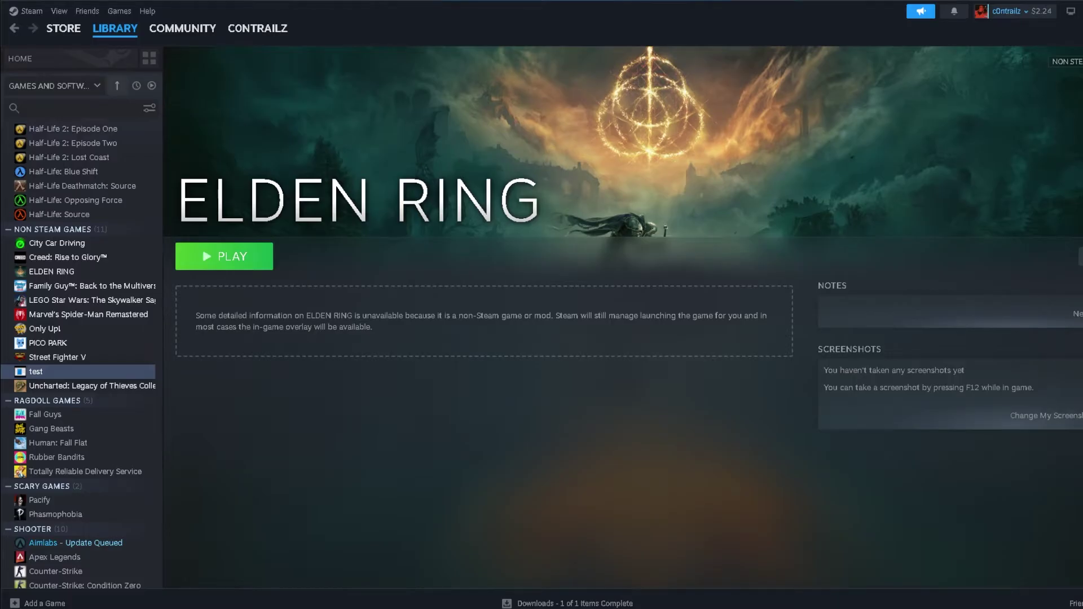
Set logo.png as the custom logo over the ELDEN RING banner
right_click(323, 146)
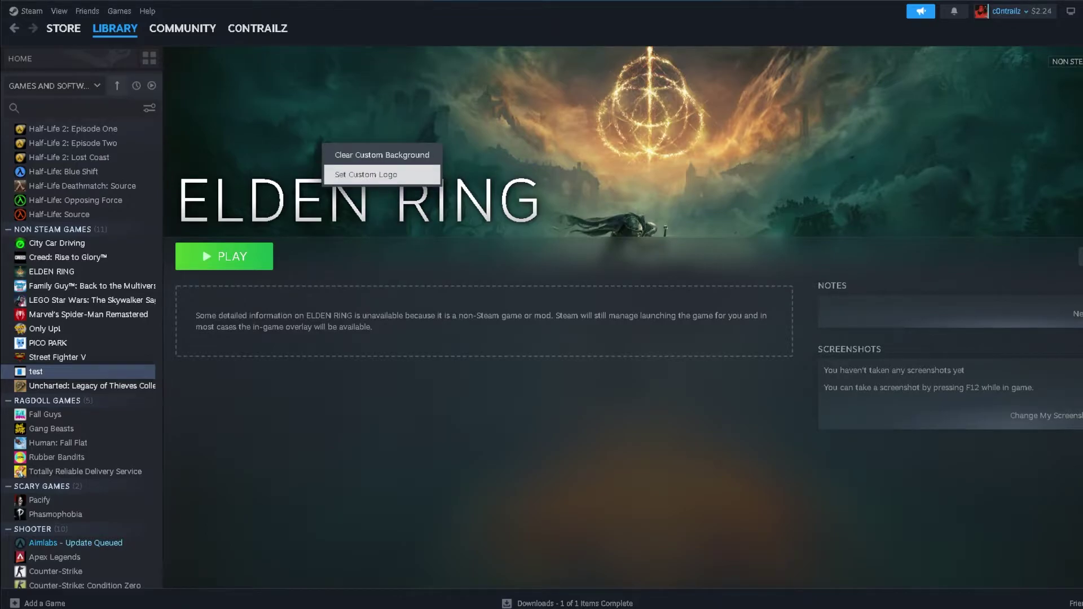
click(367, 174)
click(205, 98)
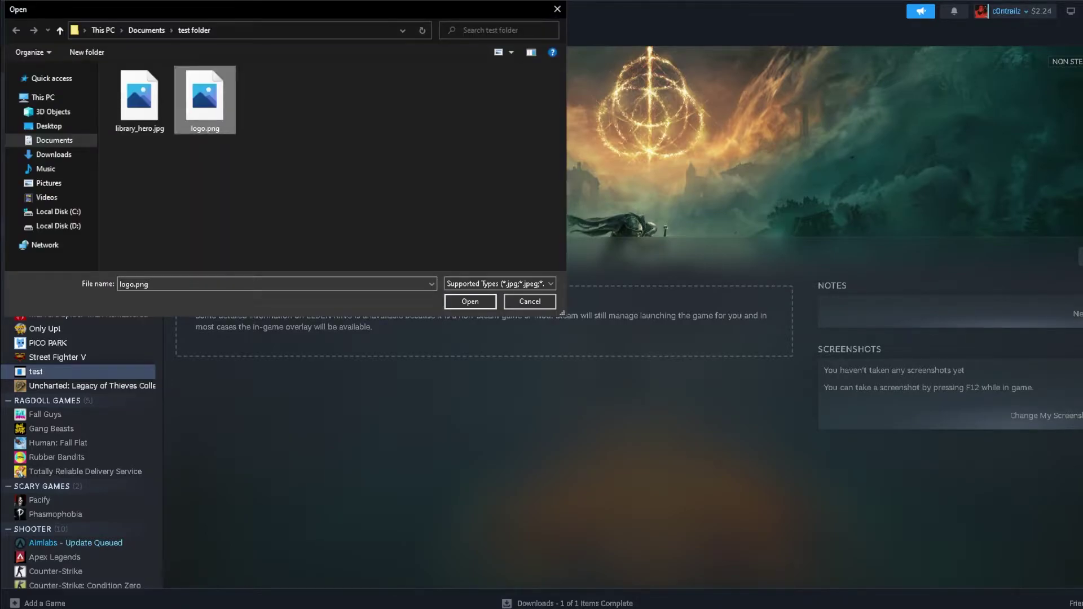
key(Return)
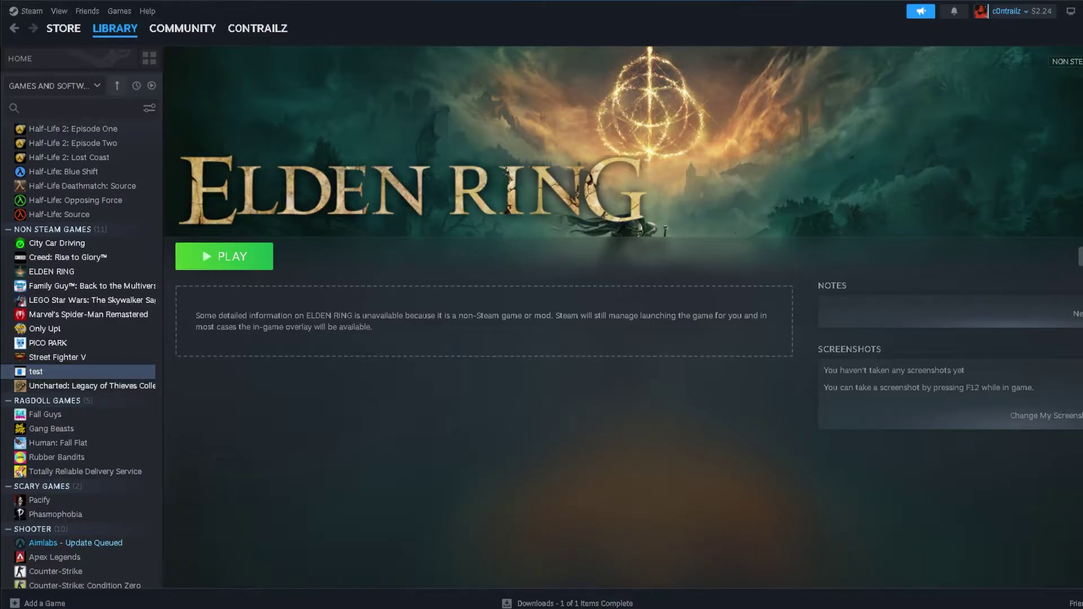
click(1079, 257)
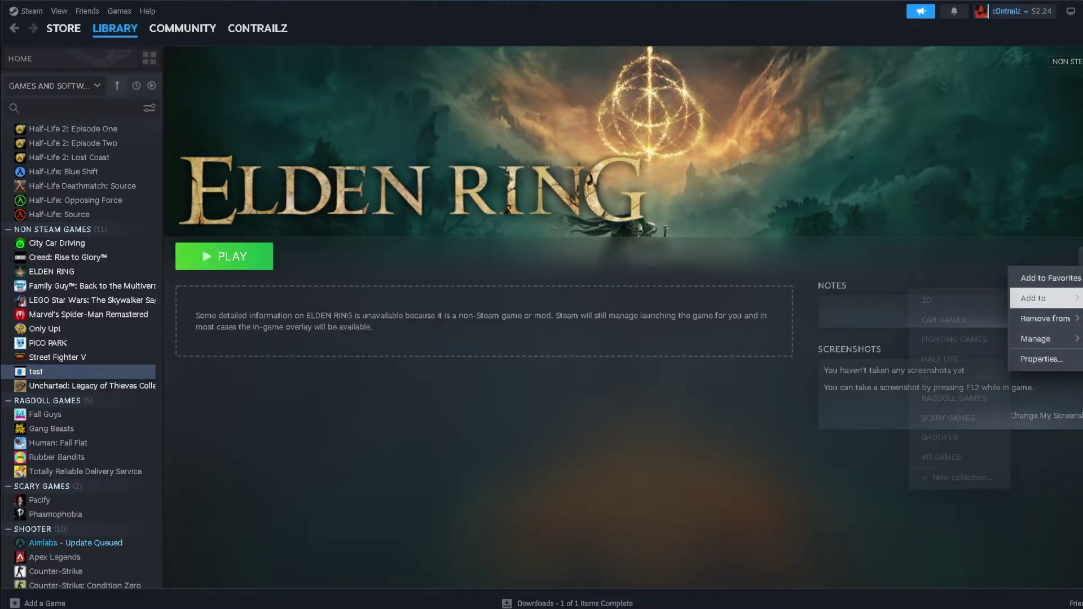
mouse_move(1038, 338)
click(1040, 359)
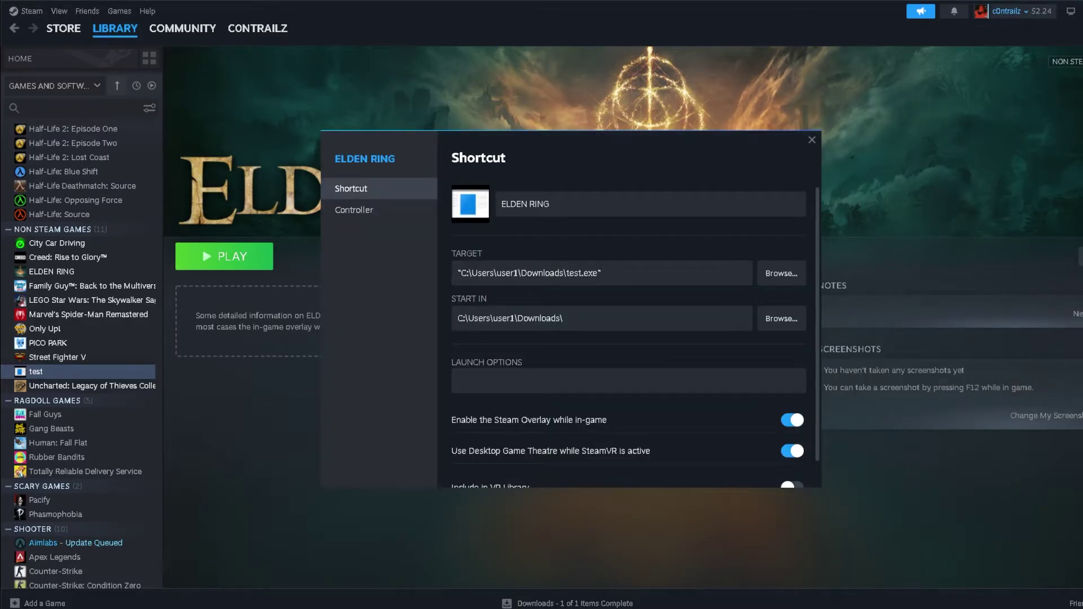
click(811, 140)
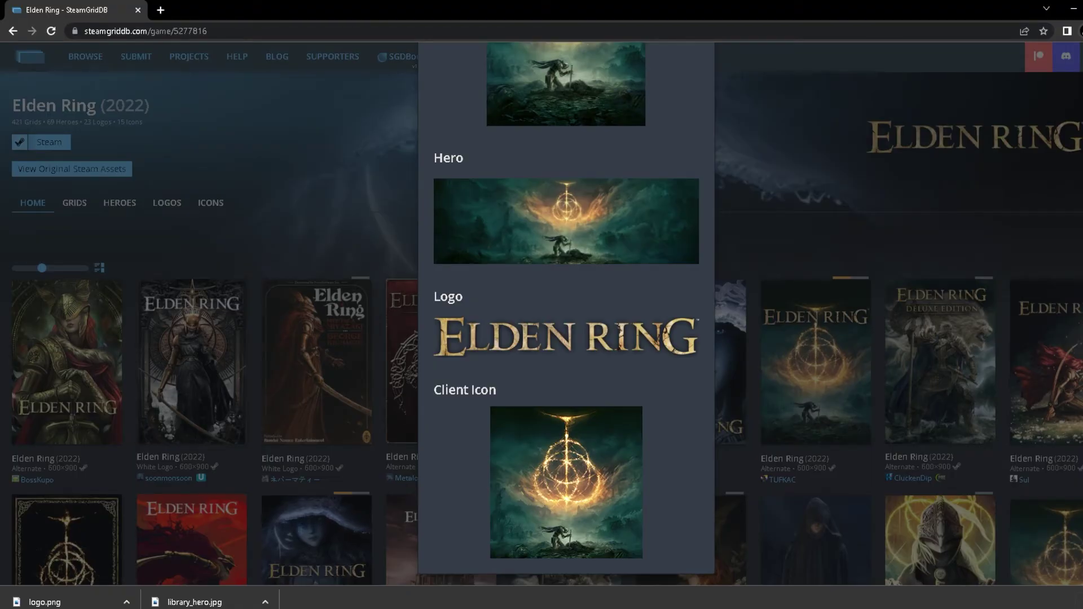
Save the Elden Ring Client Icon to the test folder with a .png extension instead of .ico
scroll(550, 427, down, 1)
right_click(549, 427)
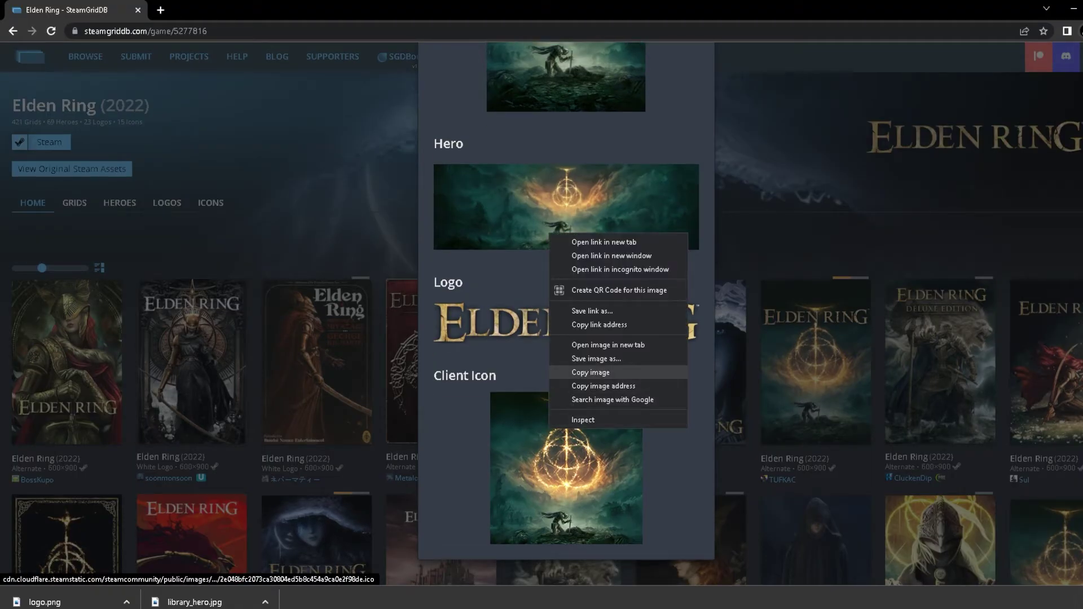
click(596, 358)
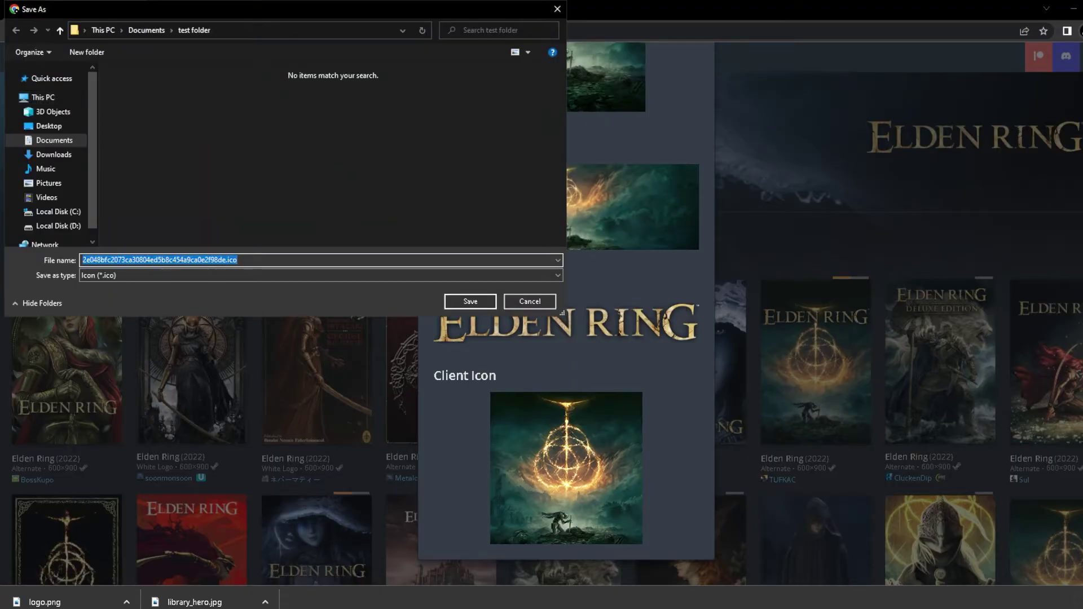
click(316, 259)
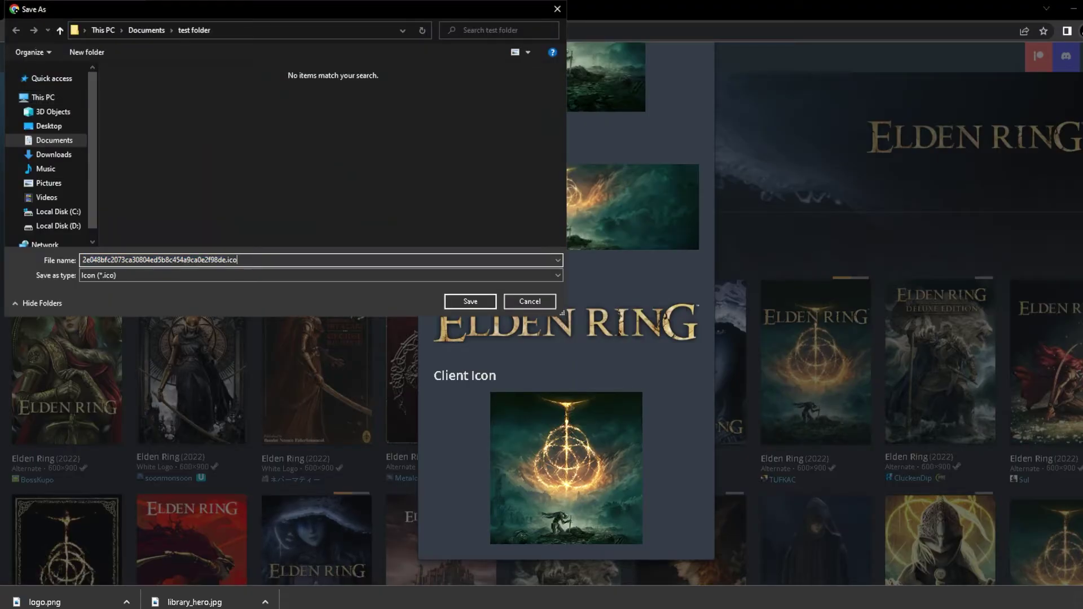
key(BackSpace)
key(BackSpace)
key(BackSpace)
text(png)
key(Return)
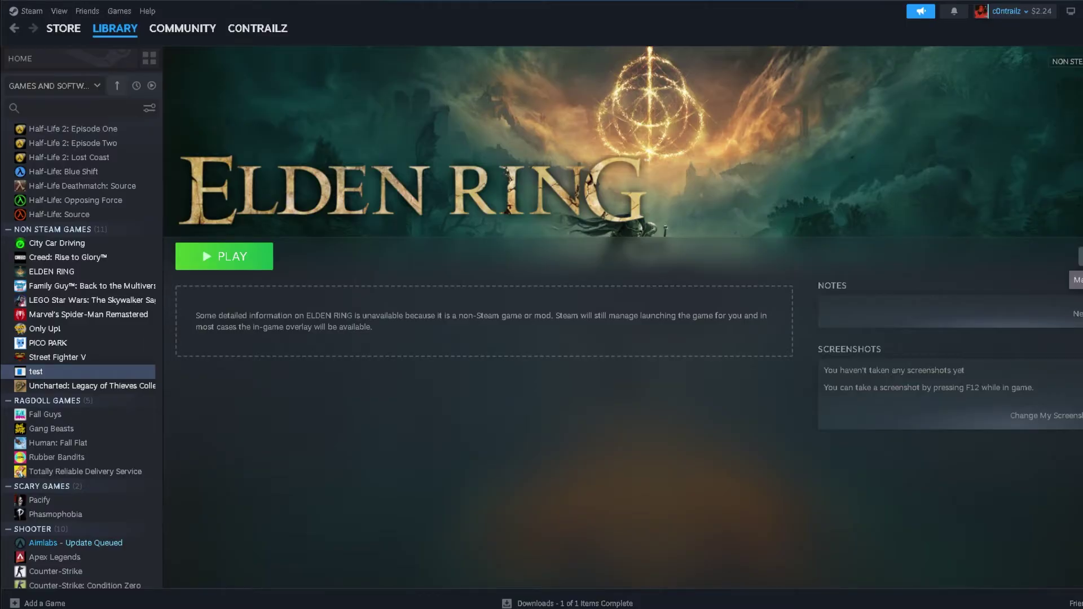
Set the saved Elden Ring client icon PNG as the ELDEN RING shortcut's icon
click(1079, 256)
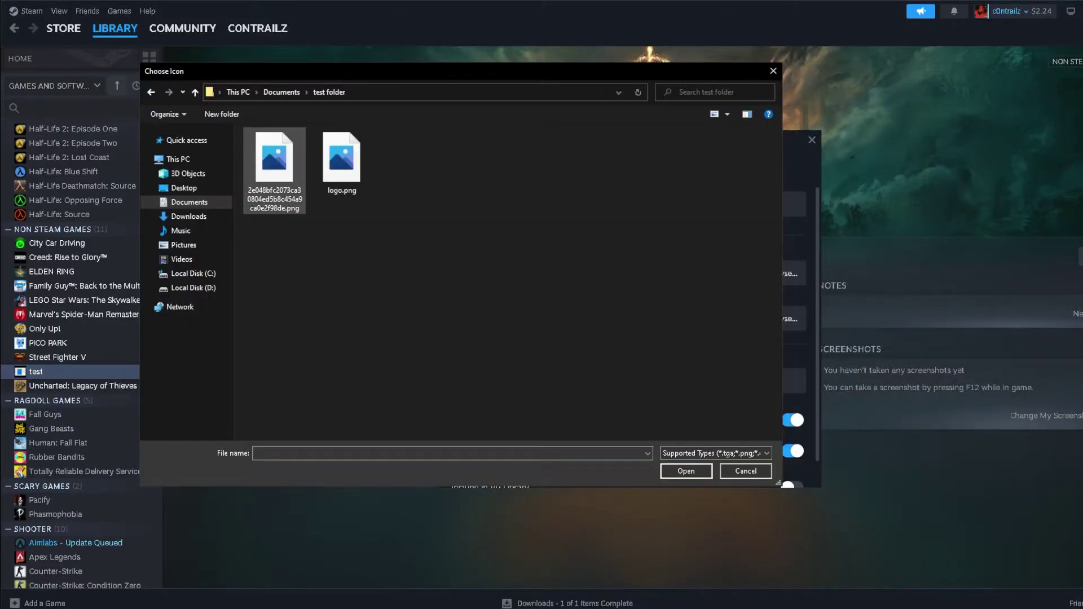
click(274, 169)
key(Return)
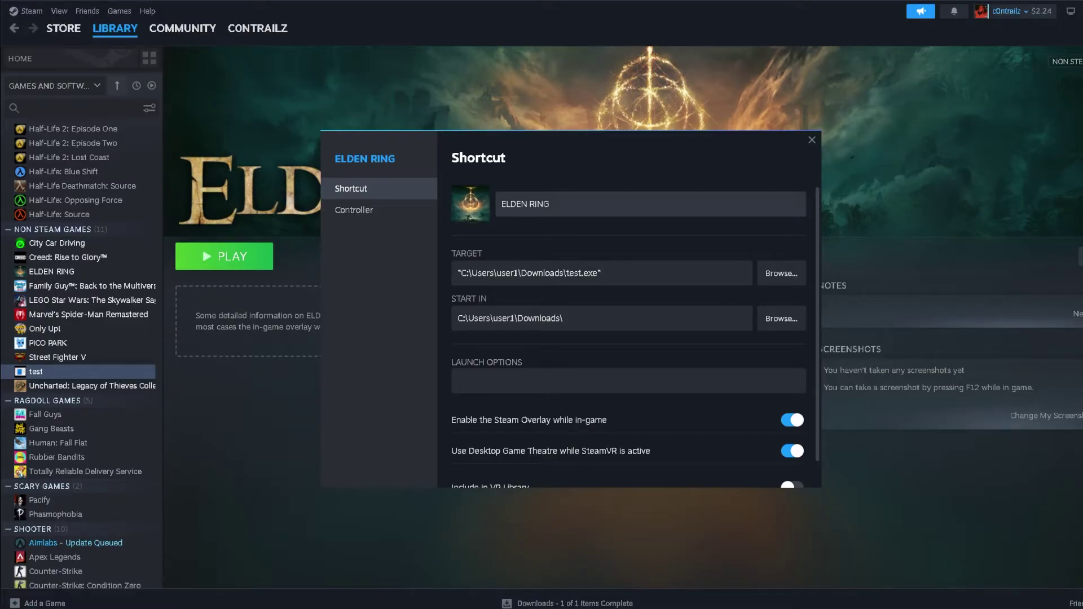
click(811, 140)
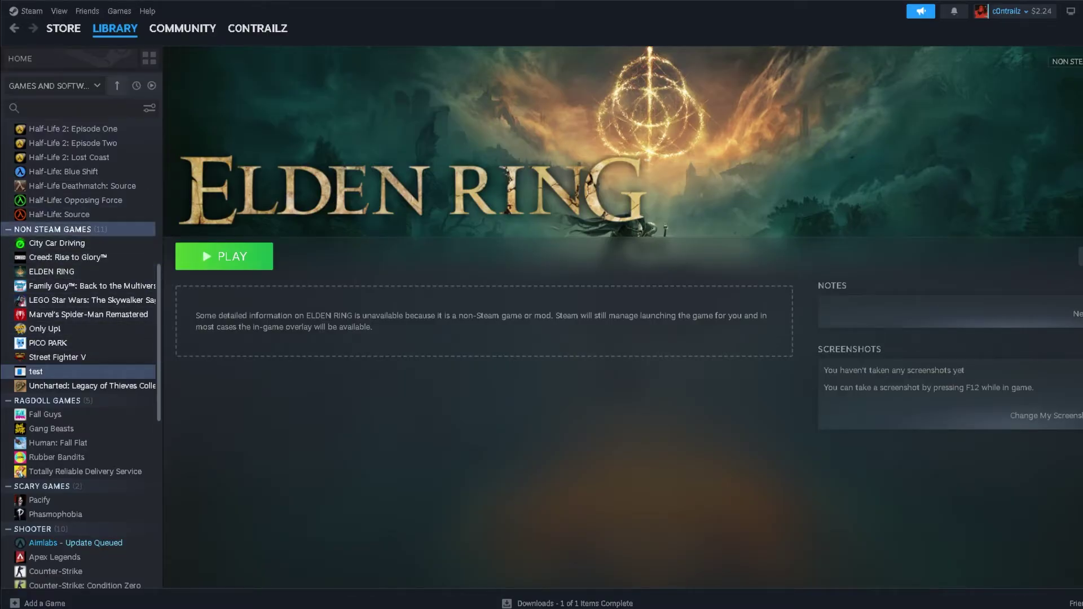
Show the NON STEAM GAMES collection and bring up the test tile's options
click(53, 229)
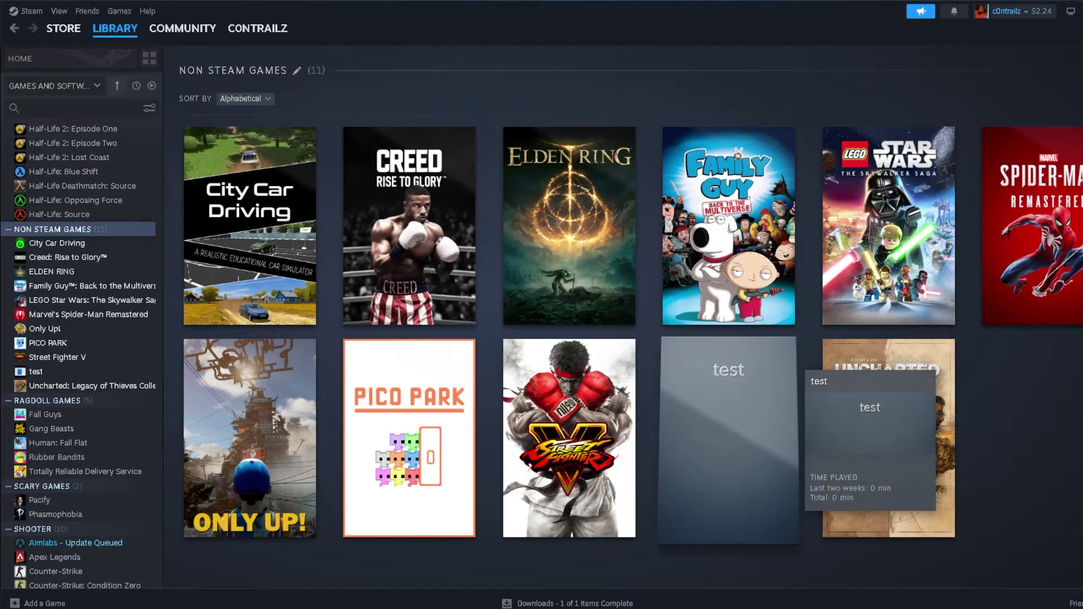
right_click(720, 430)
mouse_move(755, 499)
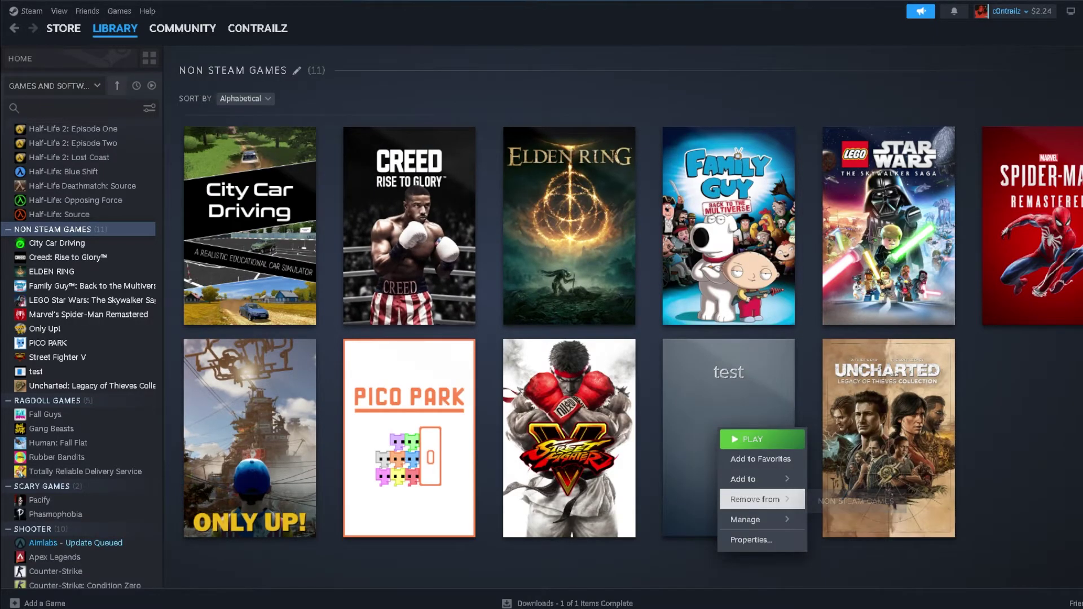
mouse_move(756, 520)
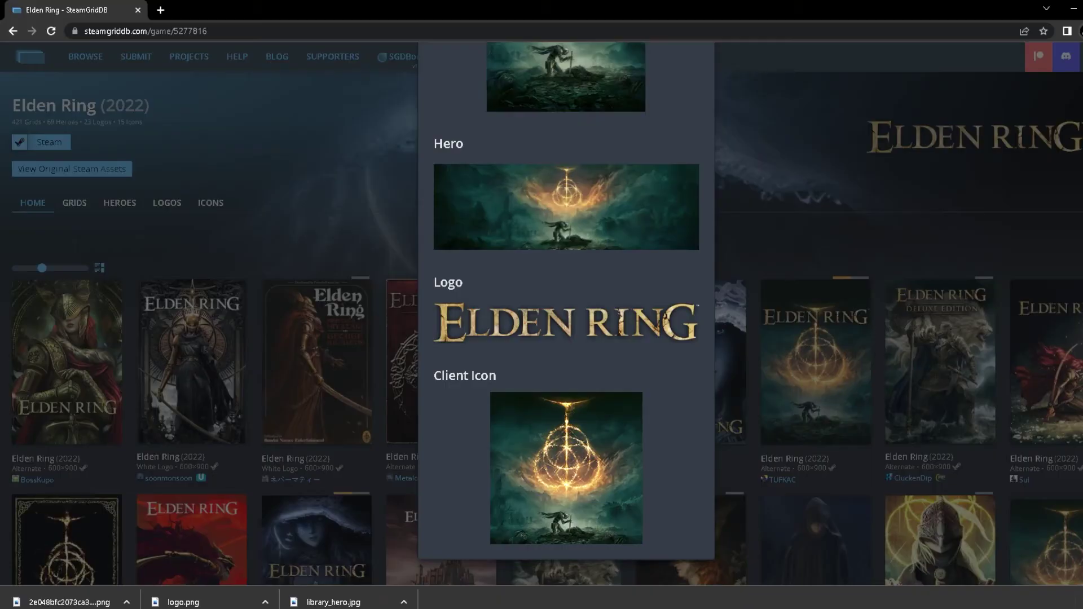
Save the official Elden Ring Capsule cover as library_600x900_2x.jpg in the test folder
scroll(567, 404, up, 7)
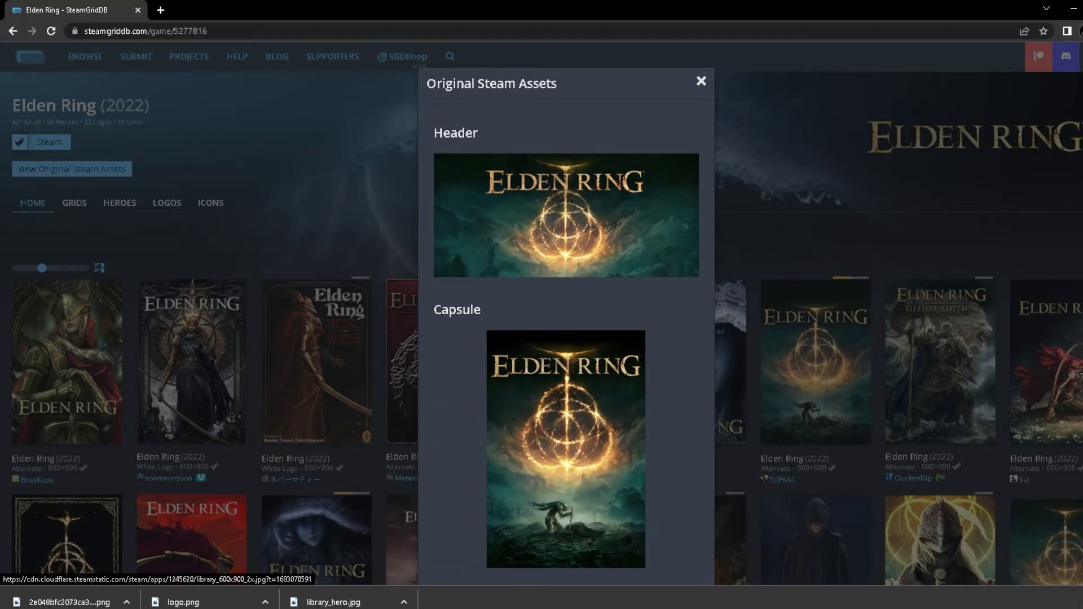
right_click(567, 404)
click(614, 530)
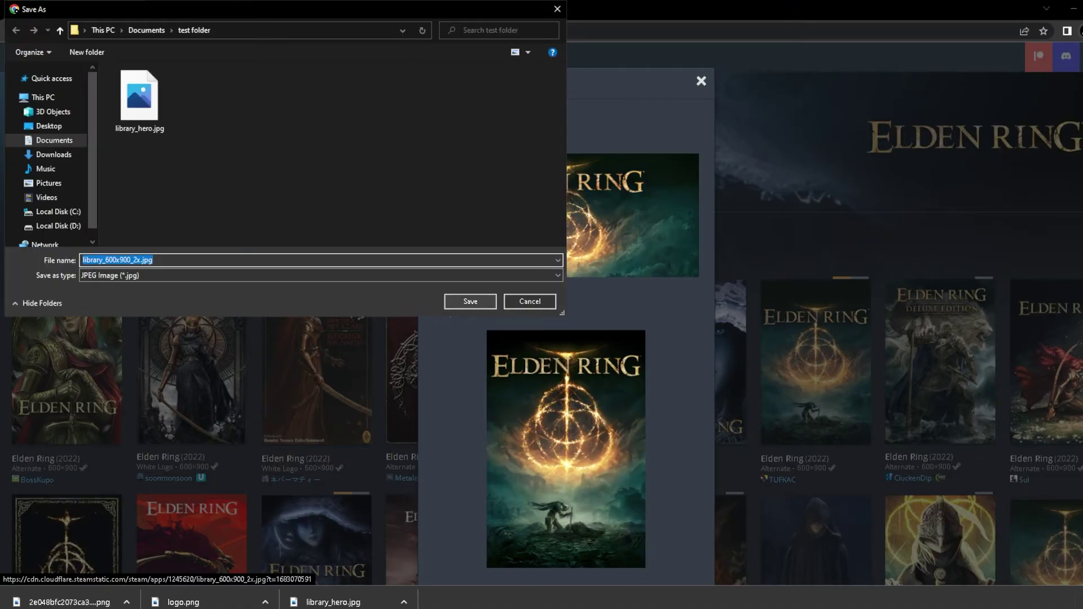
click(470, 301)
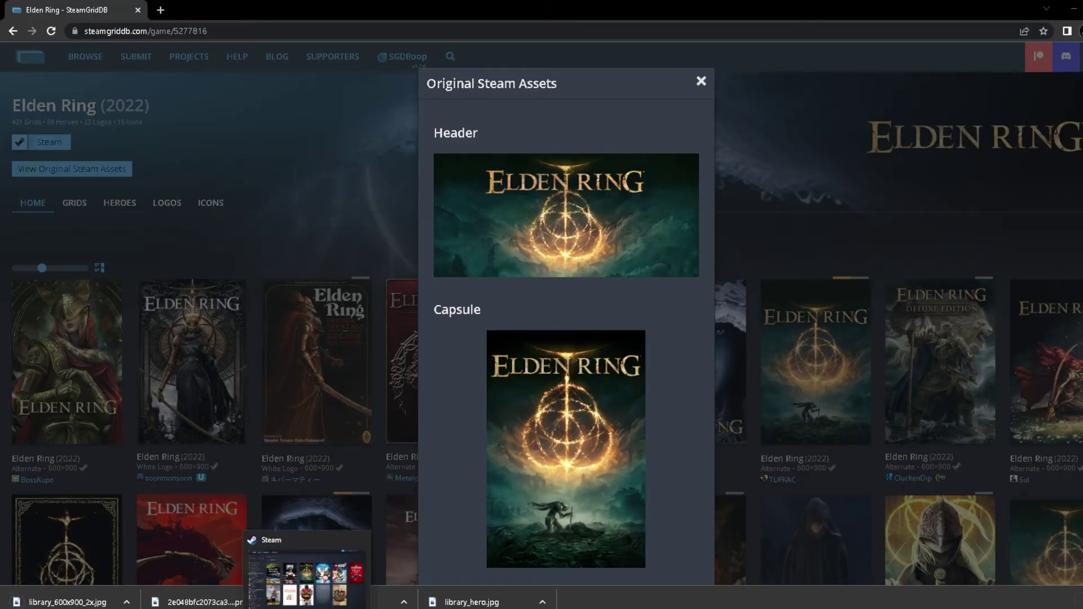
Bring the Steam library forward and open, then cancel, custom artwork for the test shortcut
click(306, 570)
right_click(725, 431)
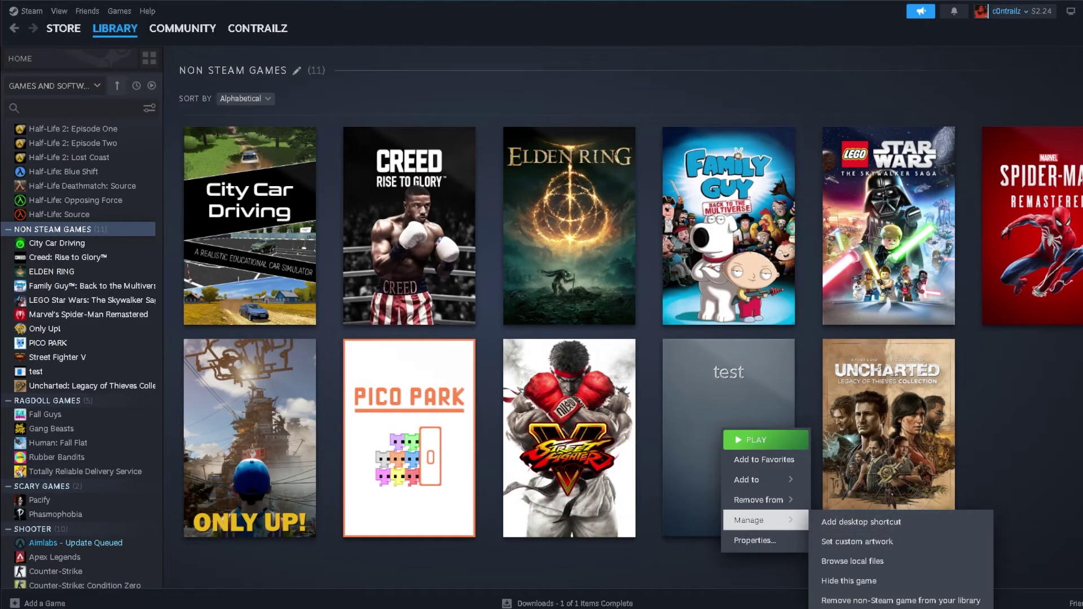
click(857, 541)
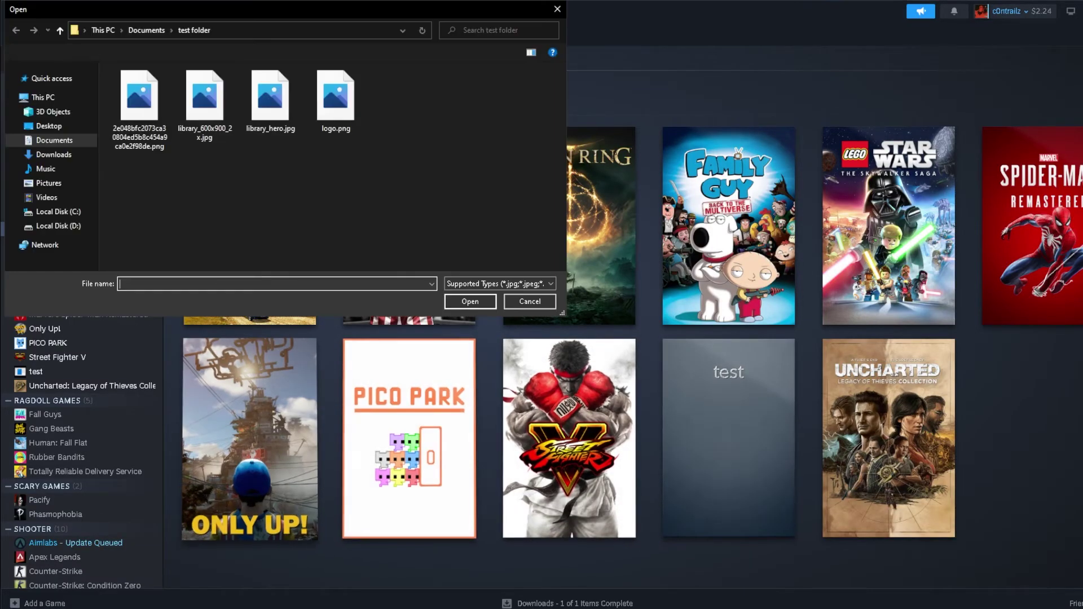
key(Escape)
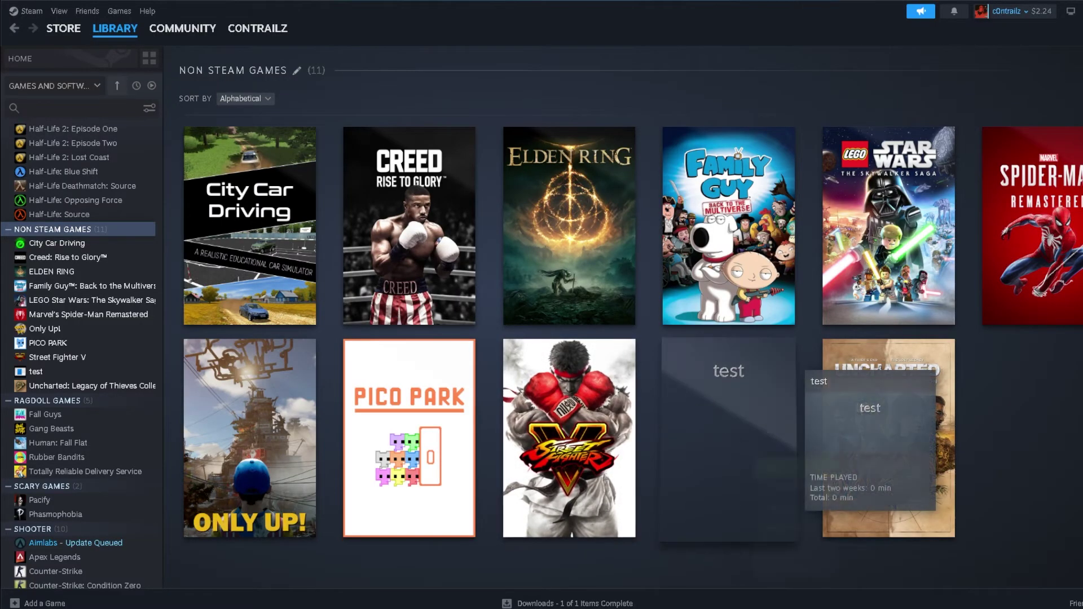
Choose Add to a collection from the test shortcut's context menu
right_click(756, 458)
mouse_move(789, 548)
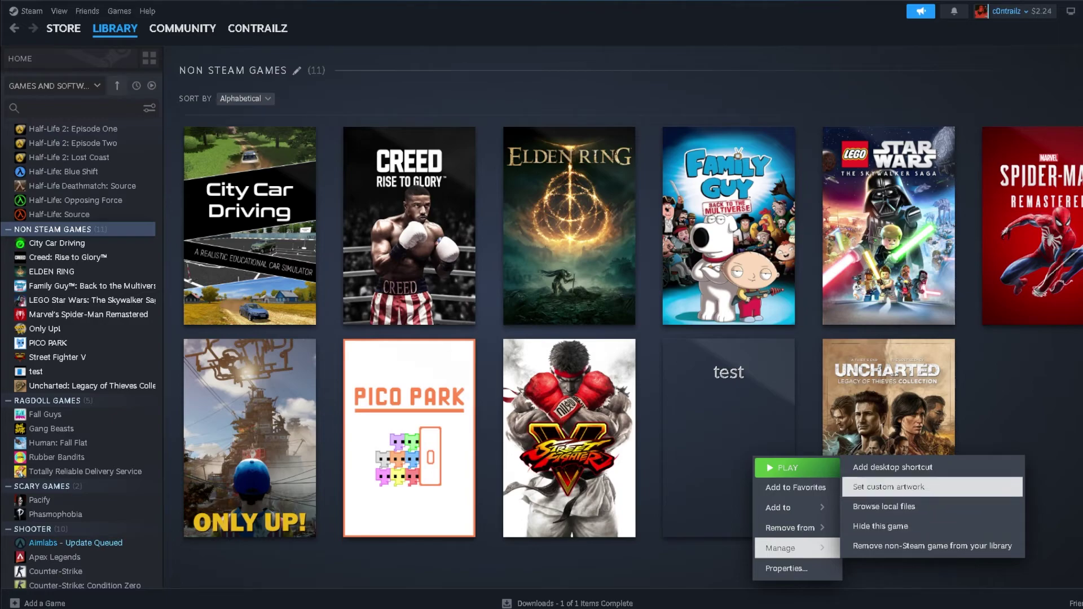
mouse_move(790, 507)
click(873, 485)
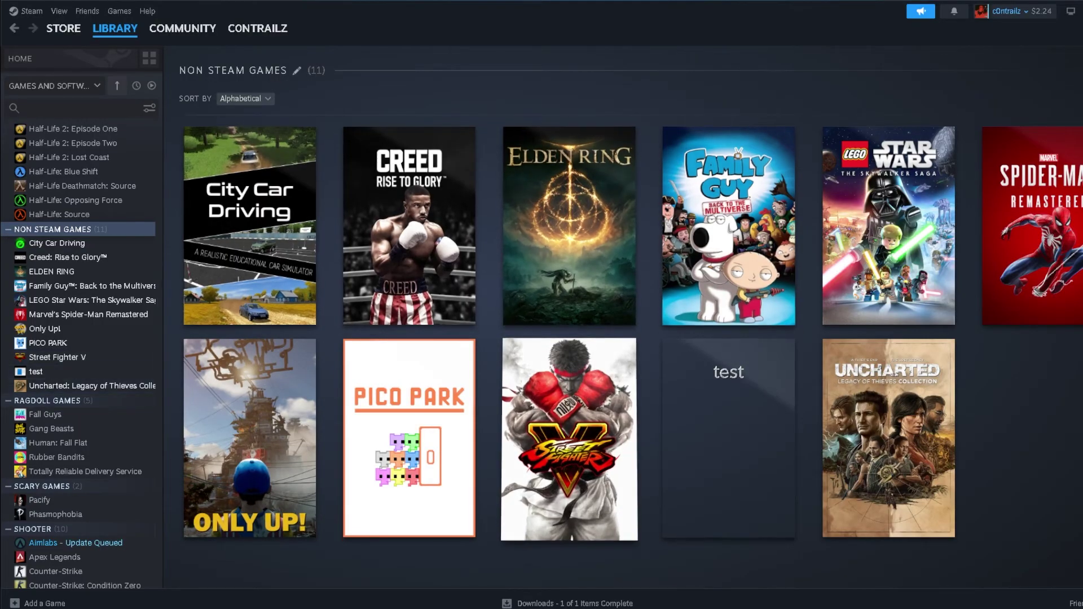
Open the test shortcut's game page with the ELDEN RING banner, then switch to OBS Studio
click(35, 371)
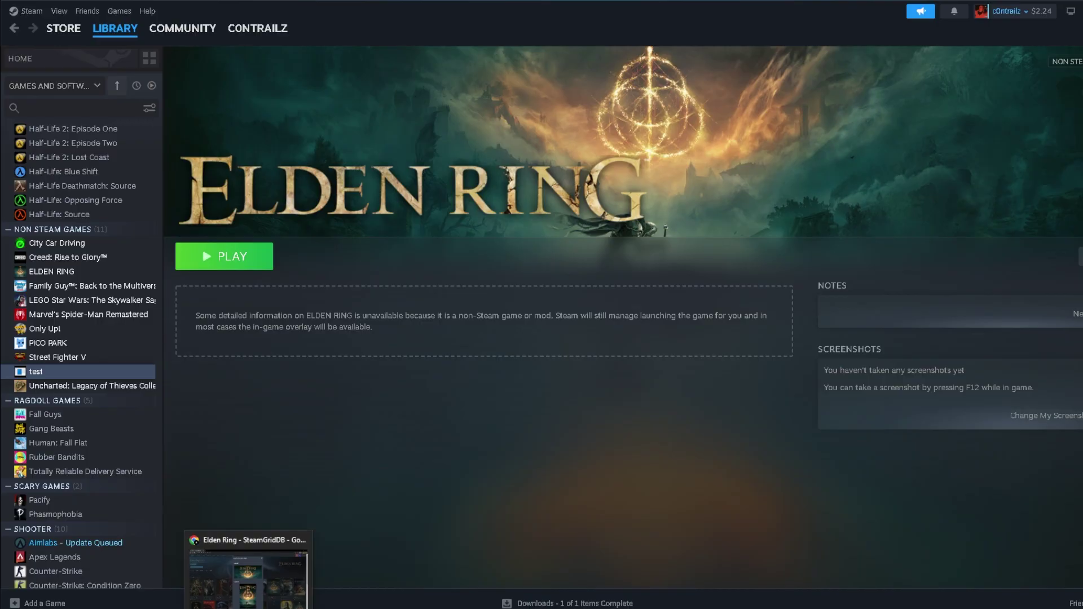
mouse_move(277, 608)
click(278, 572)
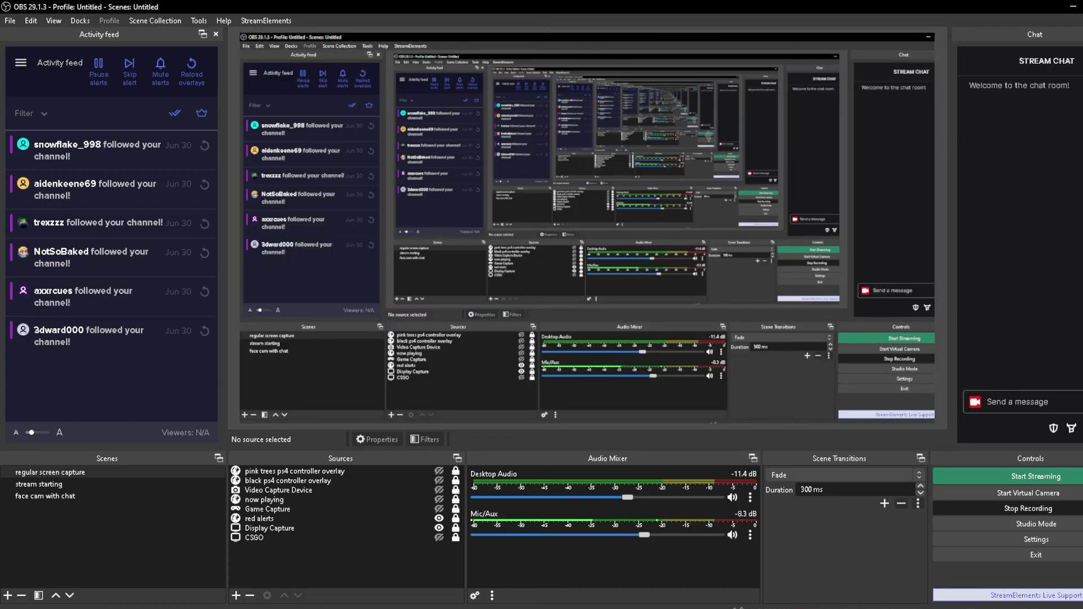